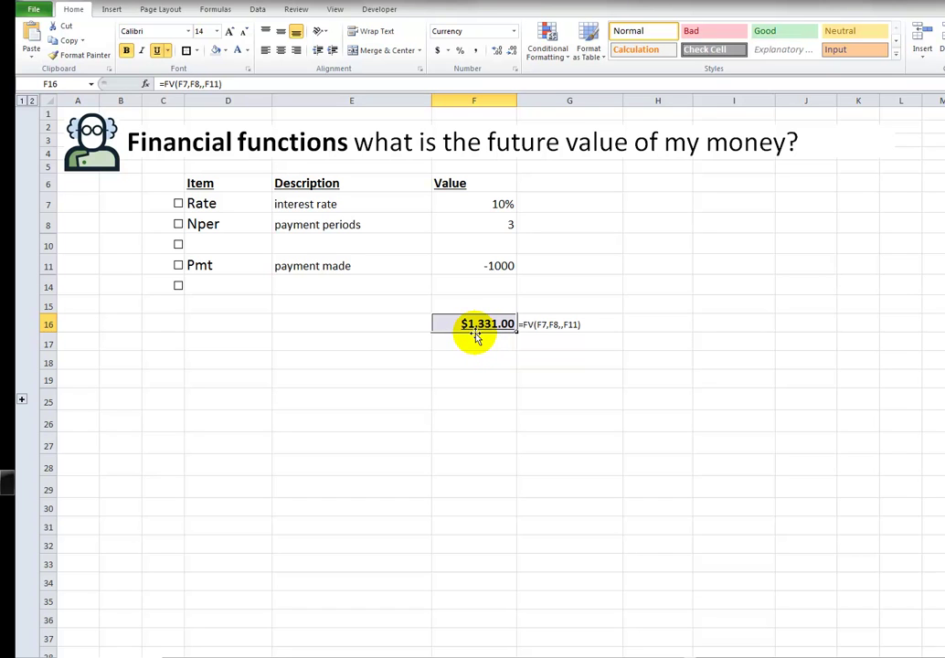
- Examine the interest rate, payment periods and payment cells in F7, F8 and F11 with their item labels
left_click(488, 266)
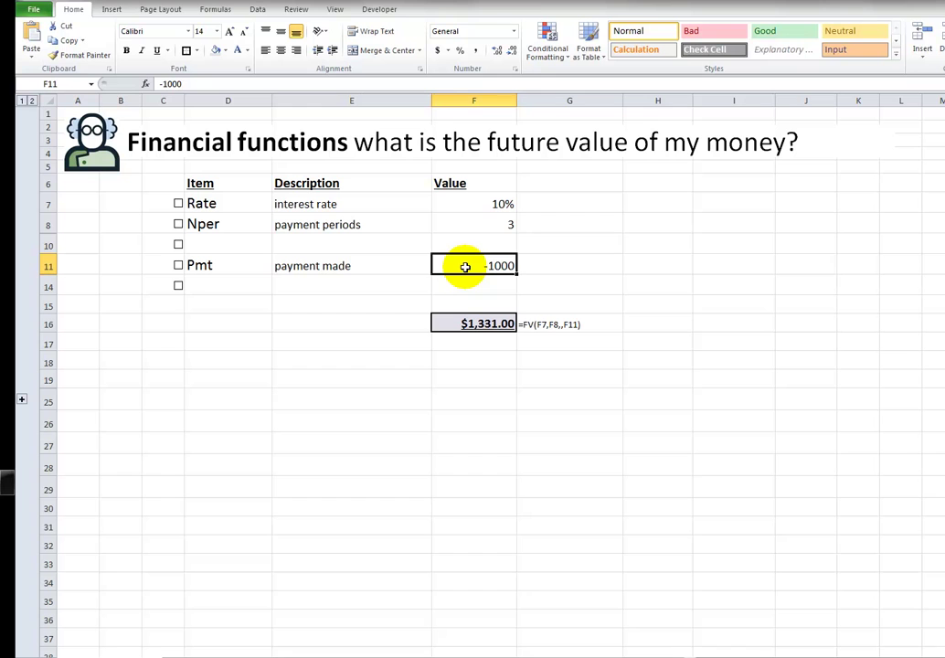
left_click(471, 226)
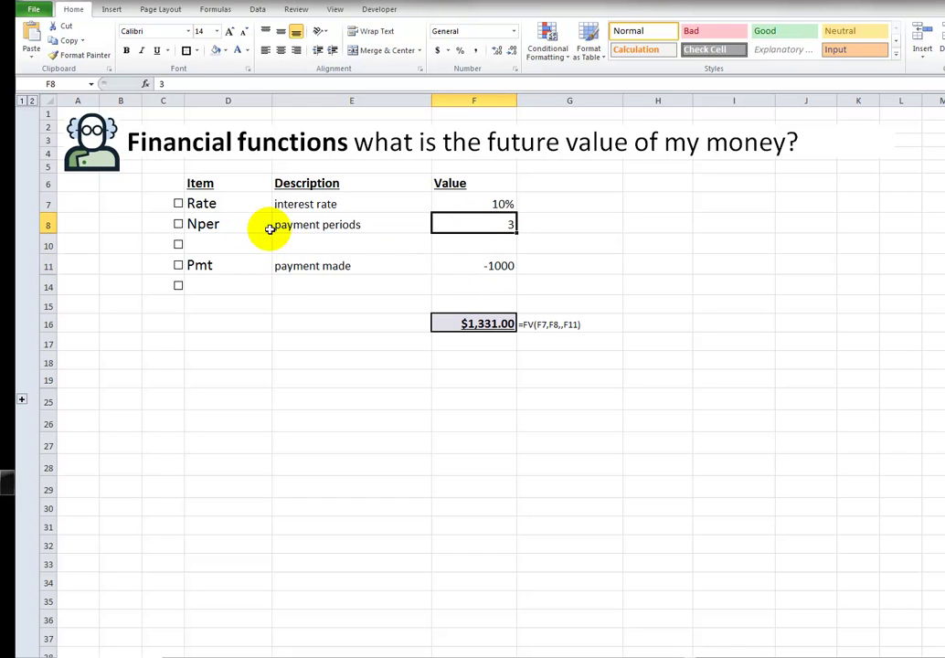
left_click_drag(247, 203, 245, 259)
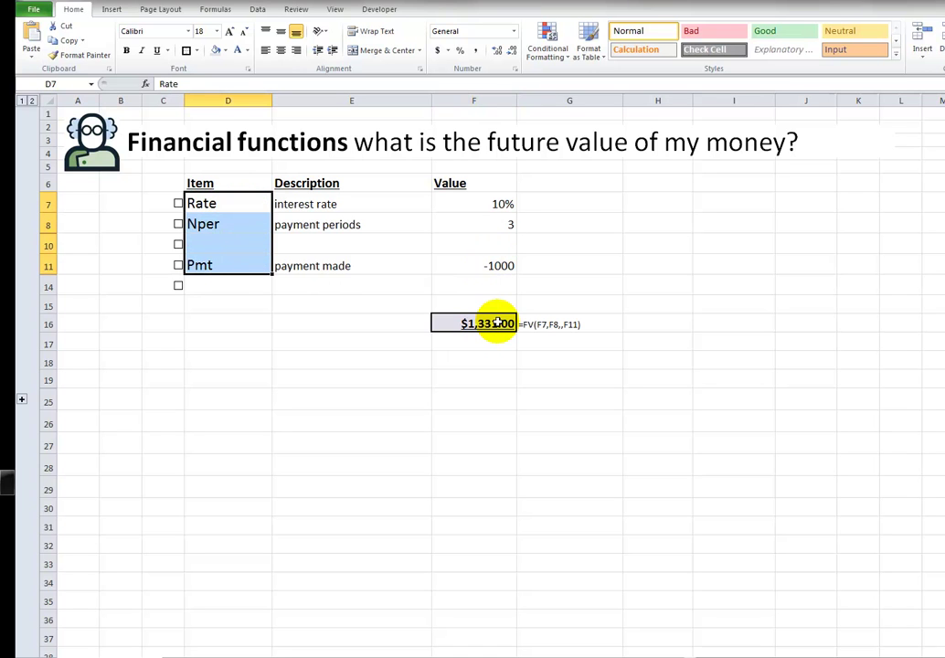
left_click(485, 265)
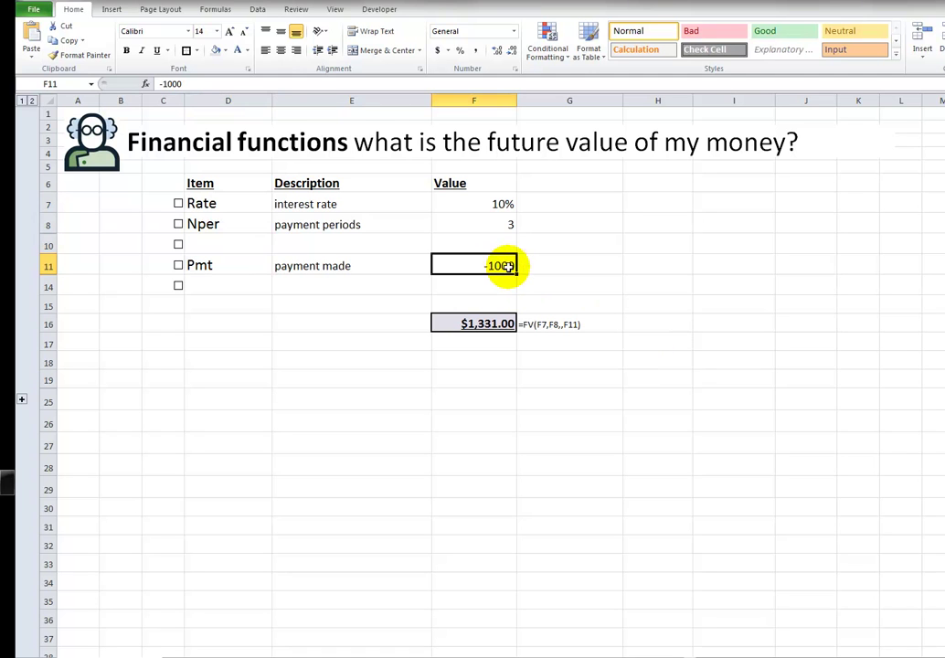
left_click(500, 223)
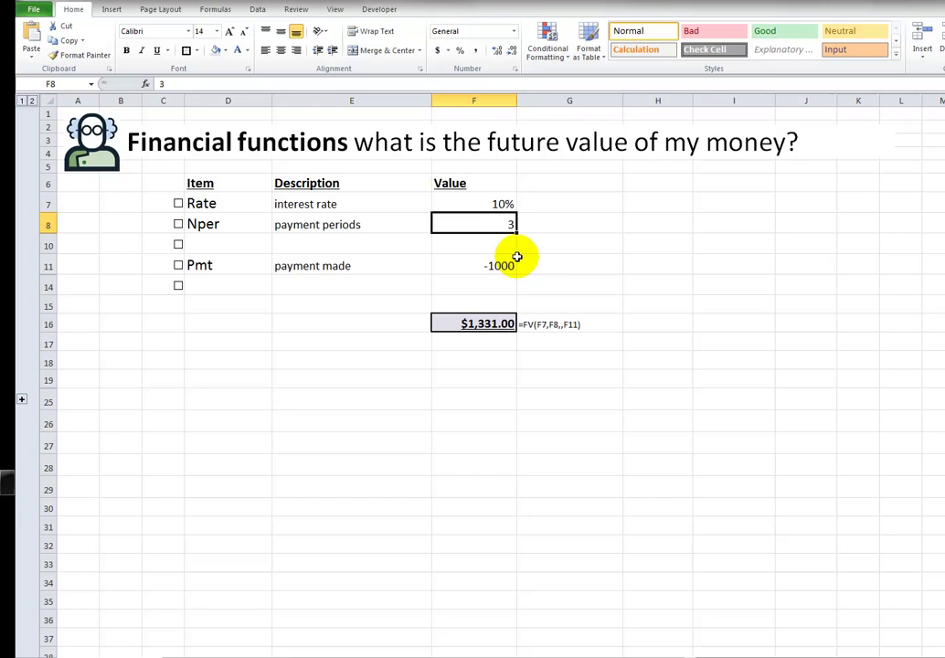
left_click(507, 205)
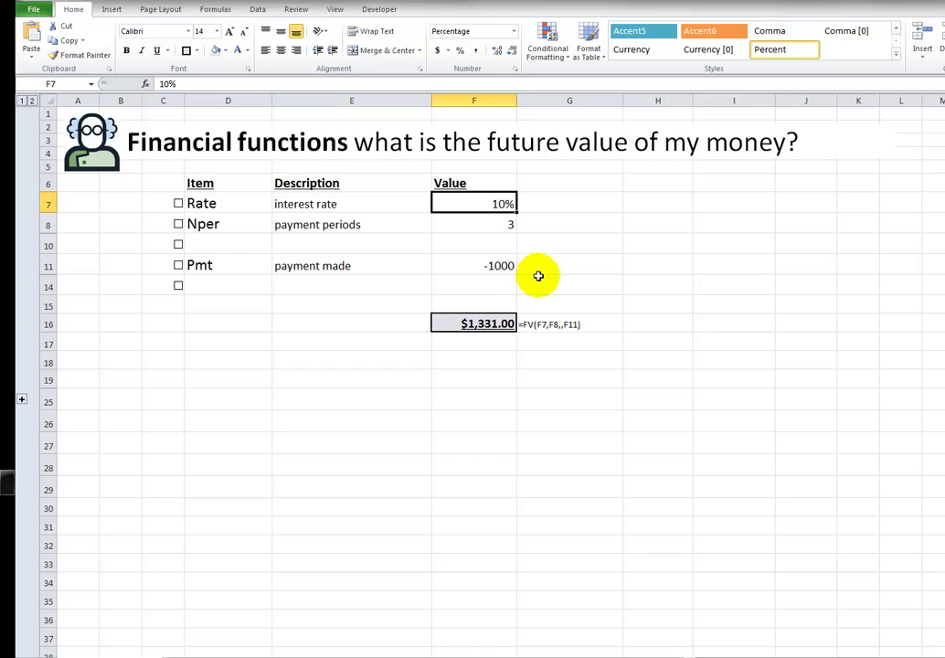
left_click(502, 264)
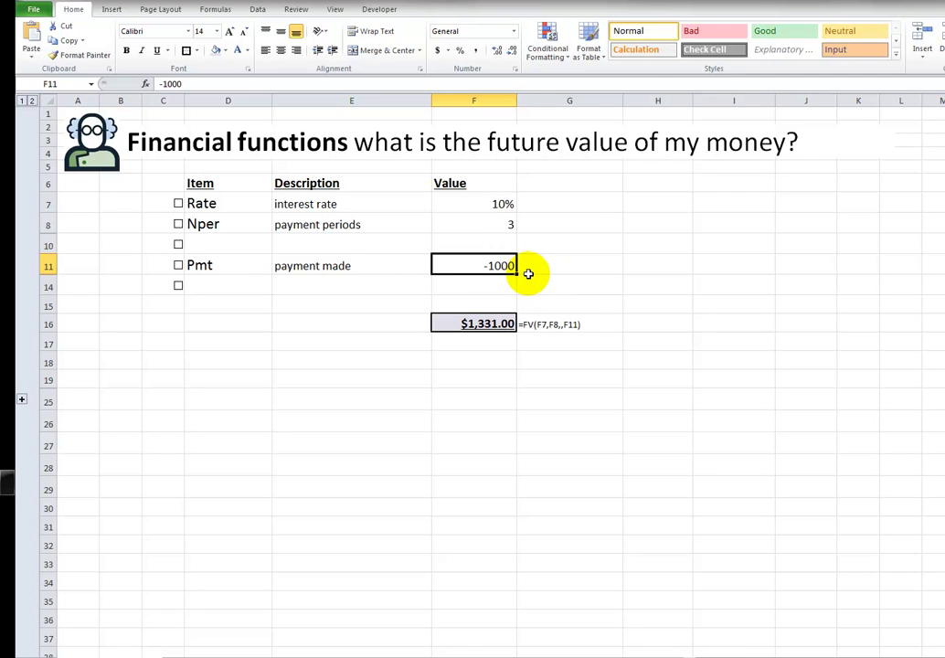
left_click(495, 204)
left_click(505, 264)
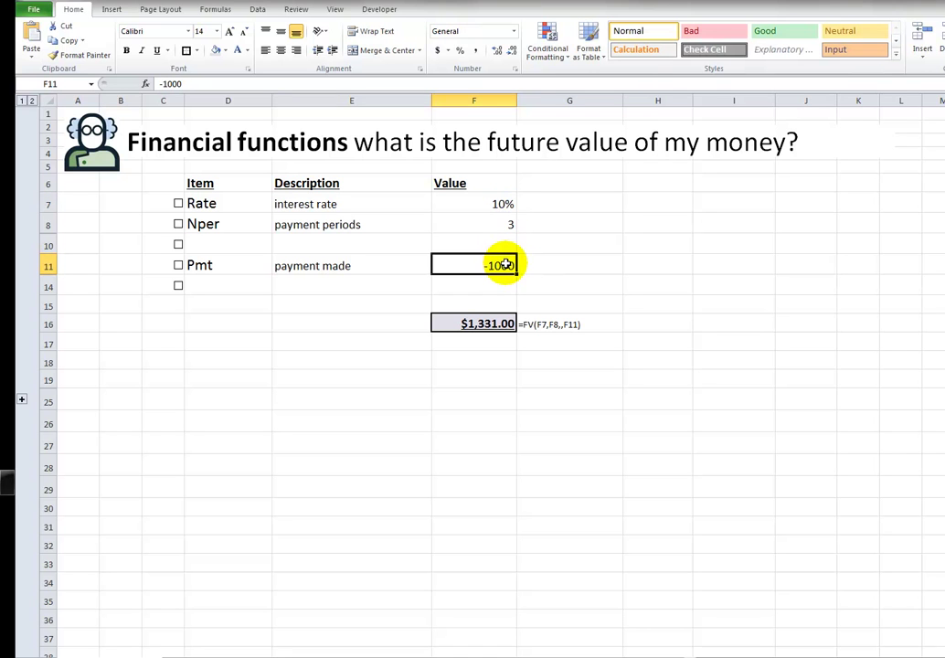
left_click(495, 205)
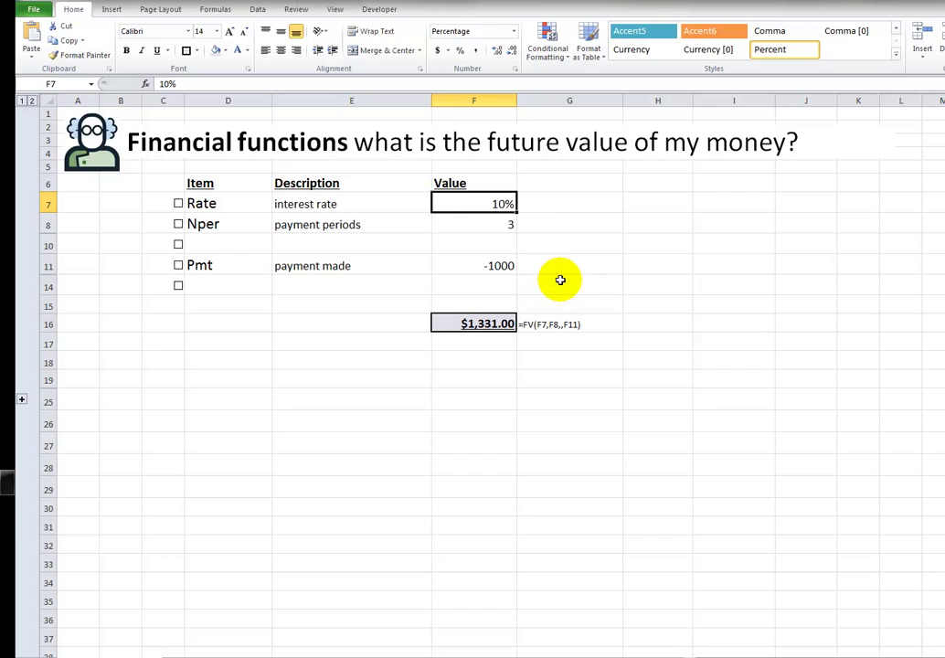
left_click(503, 265)
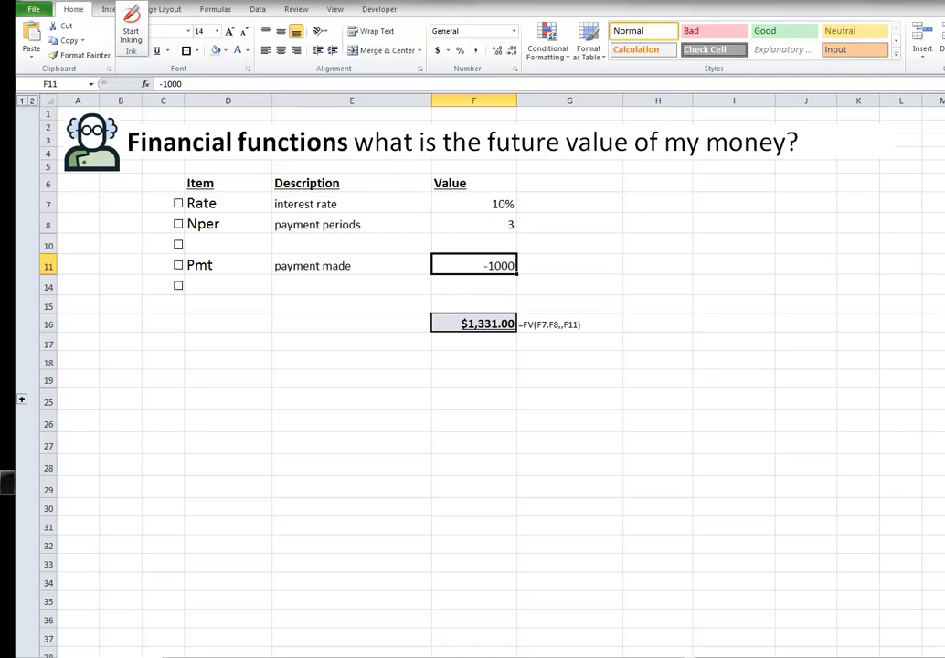
- Start inking with the red pen and handwrite "1000 x 0.1 = 100" beside the value table, underlining the 100
left_click(131, 23)
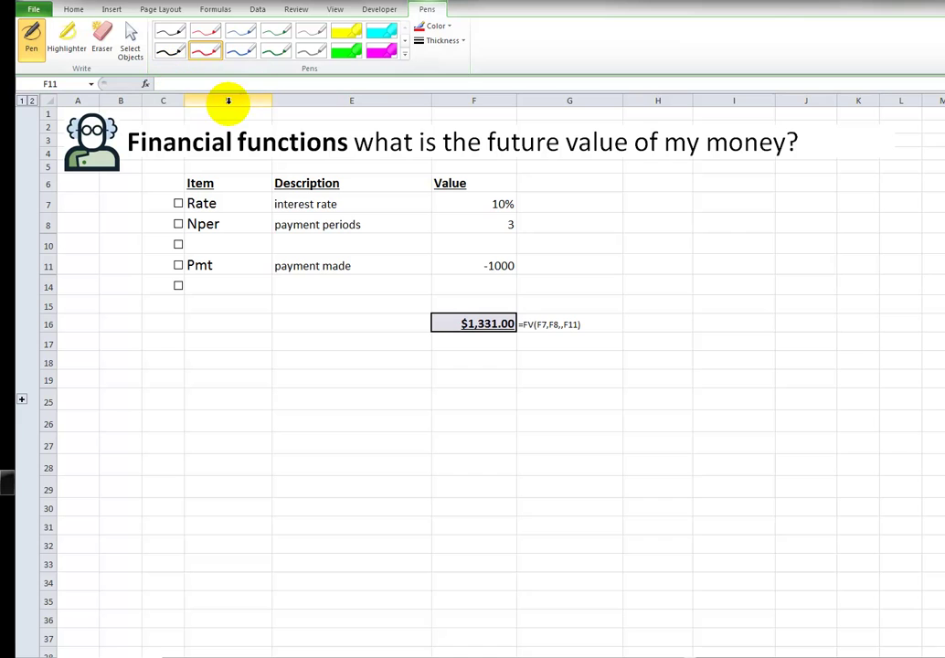
left_click(204, 50)
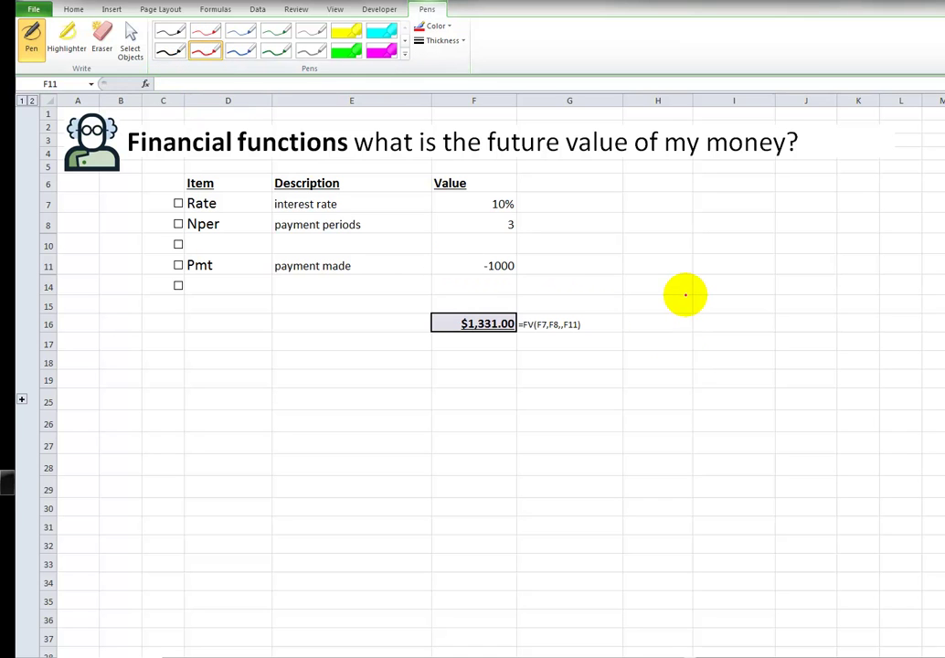
mouse_move(643, 202)
left_mouse_down()
mouse_move(642, 223)
mouse_move(681, 202)
mouse_move(736, 215)
mouse_move(730, 221)
mouse_move(836, 209)
left_mouse_up()
left_click(705, 207)
left_click(784, 215)
mouse_move(810, 218)
left_mouse_down()
mouse_move(857, 225)
mouse_move(889, 212)
mouse_move(871, 229)
mouse_move(884, 232)
left_mouse_up()
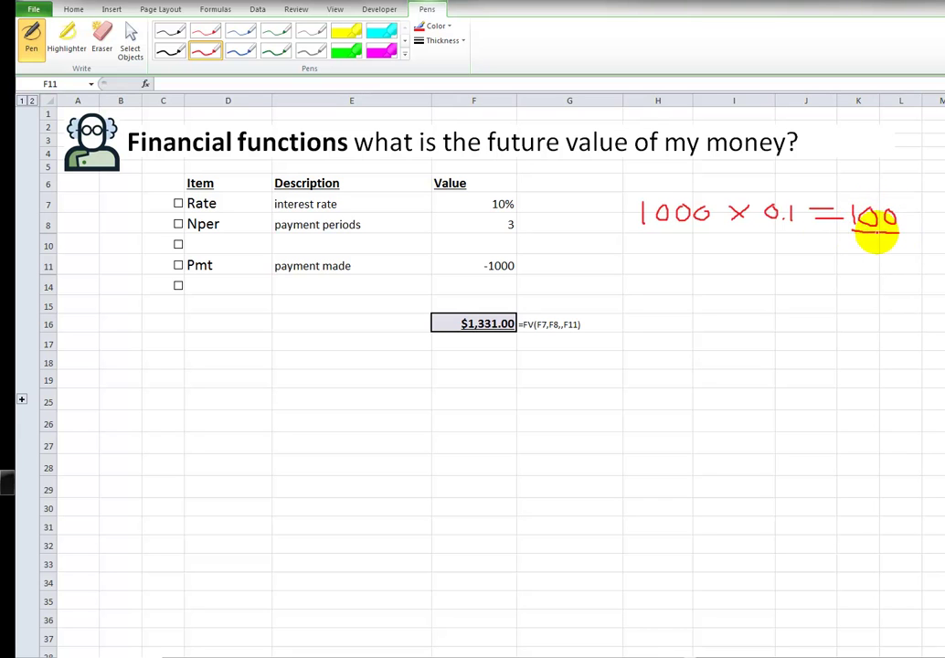
left_click(671, 219)
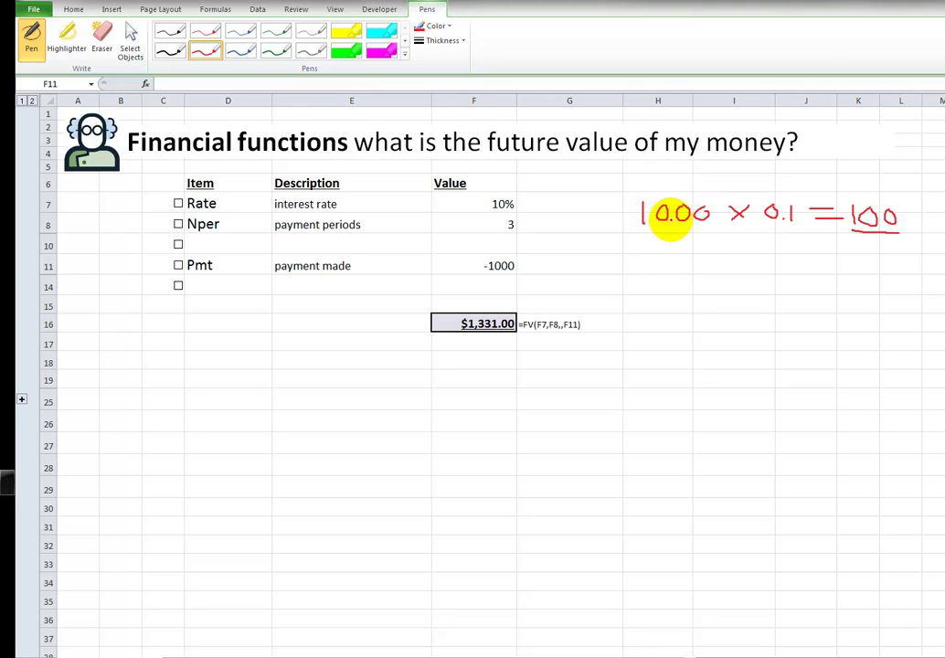
key("ctrl+z")
- Handwrite "1100 x 0.1 = 110" beneath the first calculation and underline the 110
mouse_move(642, 237)
left_mouse_down()
mouse_move(648, 249)
mouse_move(683, 234)
mouse_move(696, 246)
mouse_move(696, 236)
mouse_move(741, 251)
mouse_move(730, 252)
mouse_move(791, 249)
left_mouse_up()
left_click(694, 240)
left_click(734, 245)
left_click(779, 252)
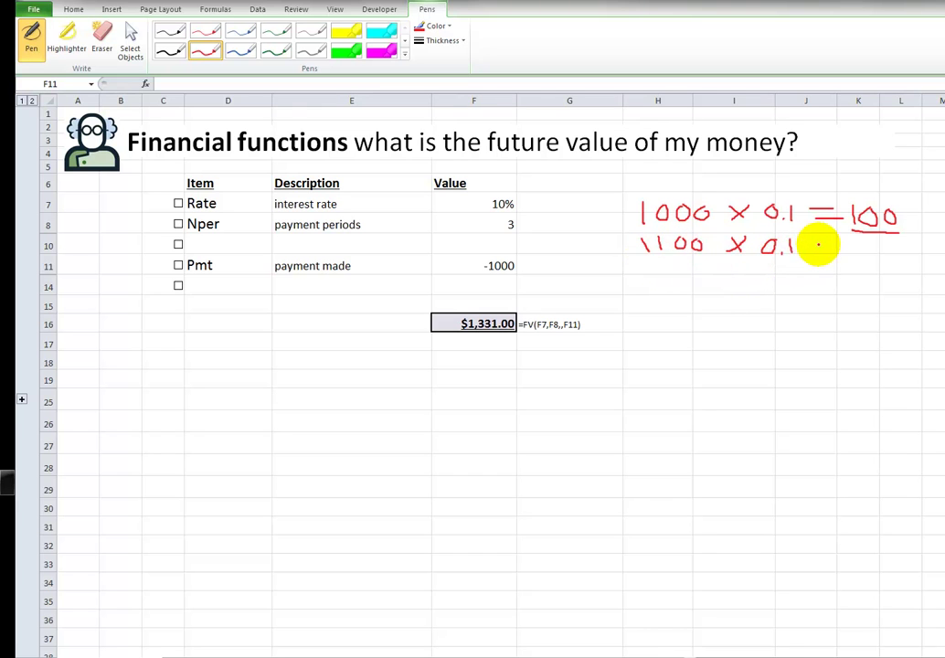
left_click_drag(816, 250, 828, 249)
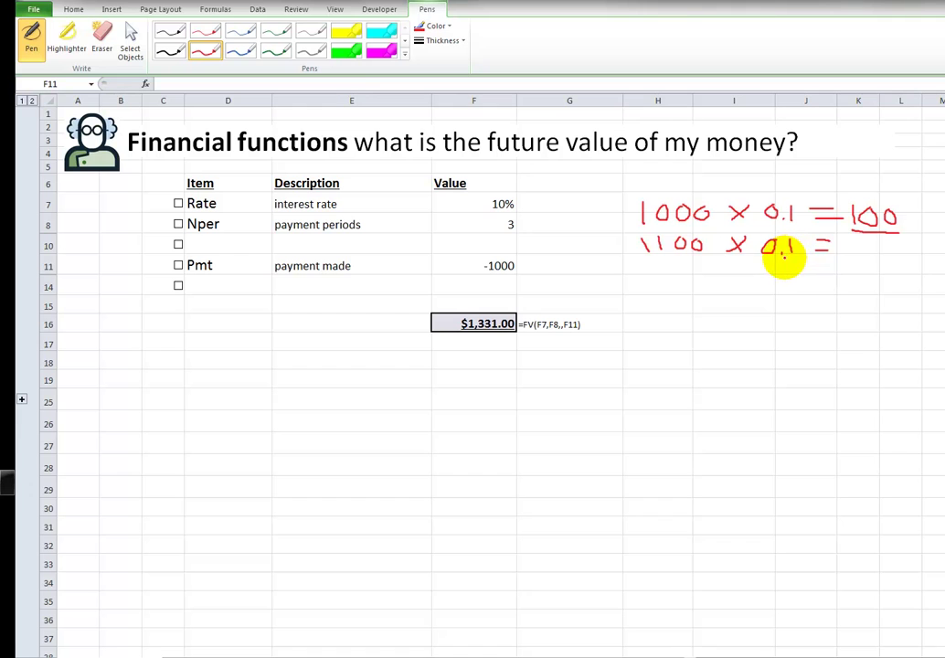
mouse_move(850, 236)
left_mouse_down()
mouse_move(850, 252)
mouse_move(884, 240)
mouse_move(892, 261)
left_mouse_up()
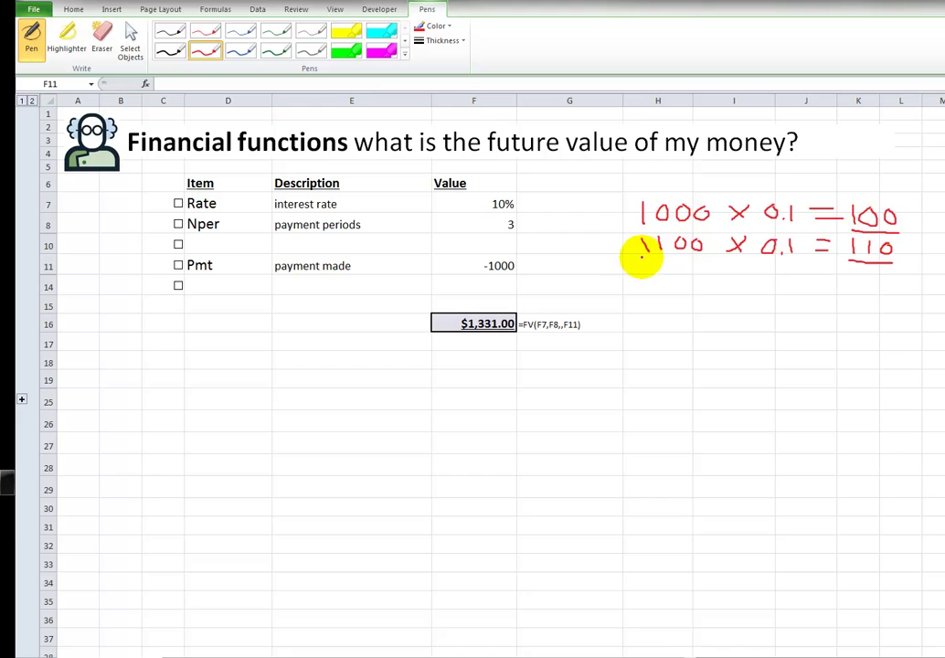
- Handwrite "1210 x 0.1 = 121" as the third line, underline the 121, and circle the rate and payment periods in F7 and F8
mouse_move(642, 259)
left_mouse_down()
mouse_move(643, 276)
mouse_move(672, 263)
mouse_move(693, 275)
mouse_move(764, 274)
mouse_move(768, 261)
left_mouse_up()
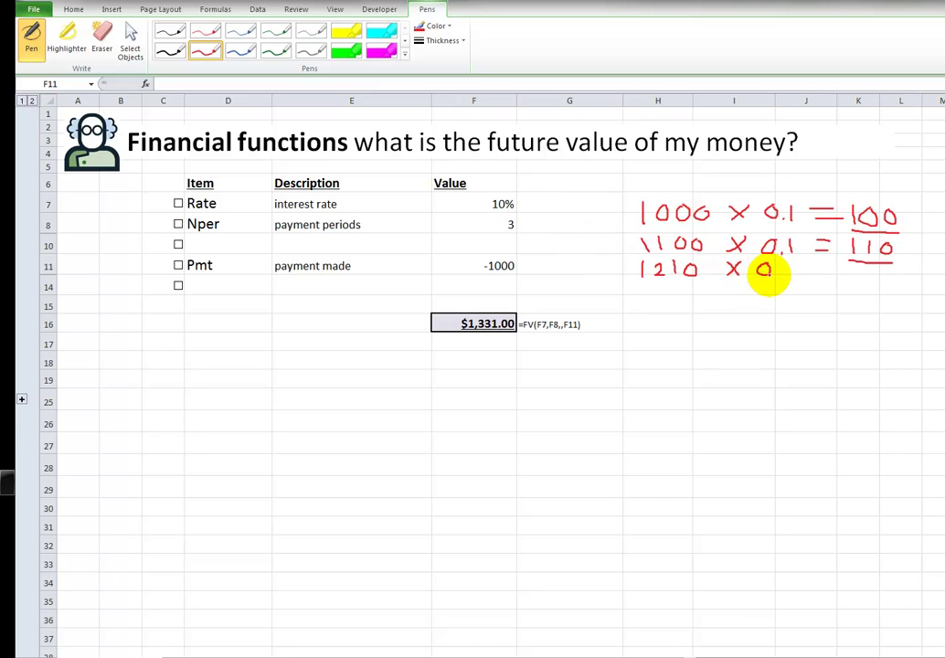
left_click_drag(784, 262, 786, 278)
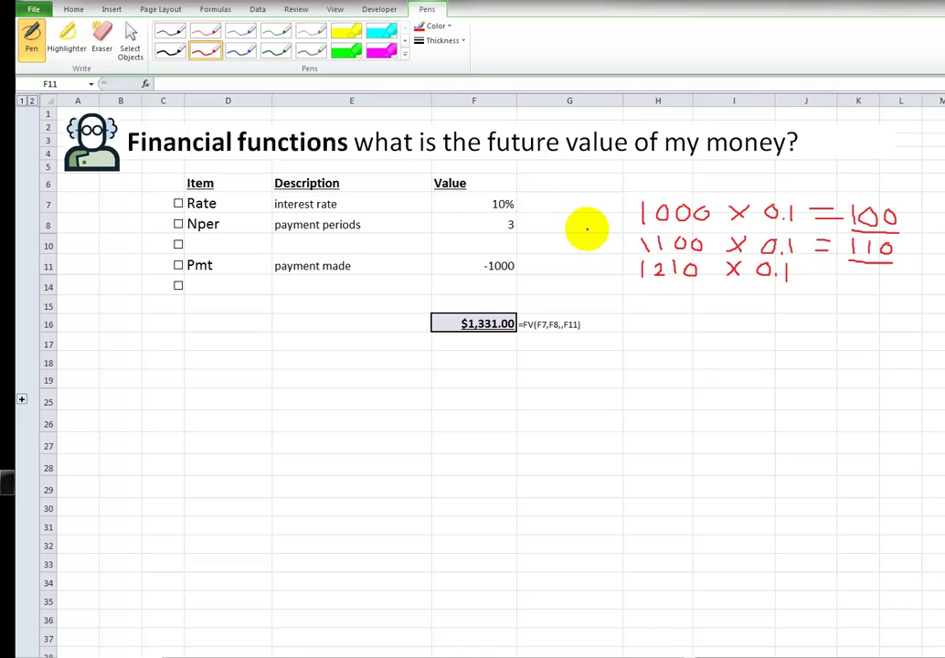
mouse_move(508, 189)
left_mouse_down()
mouse_move(481, 192)
mouse_move(519, 211)
mouse_move(518, 196)
mouse_move(489, 218)
mouse_move(518, 220)
left_mouse_up()
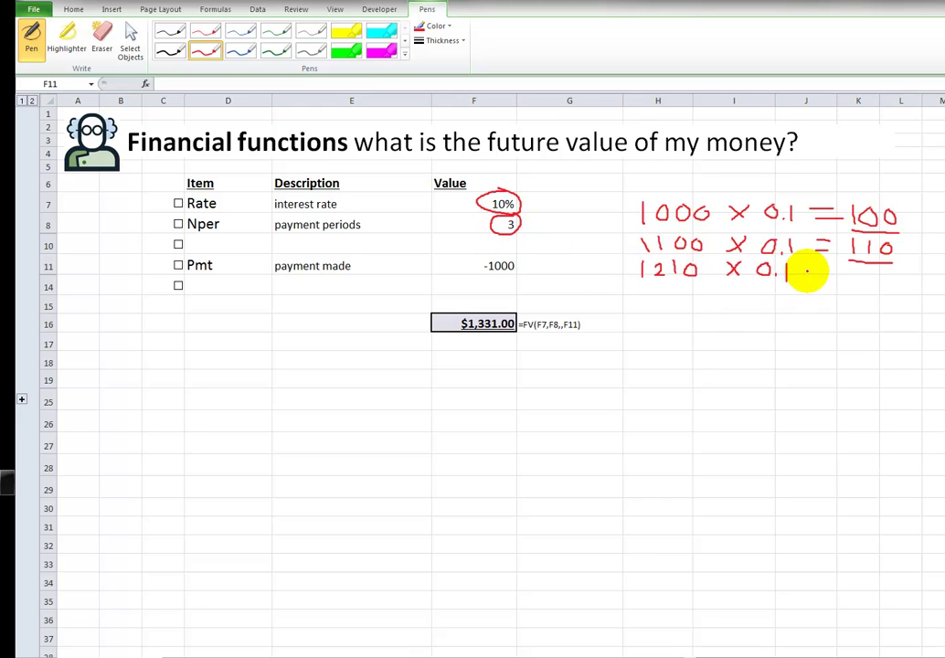
left_click_drag(805, 279, 880, 287)
left_click(855, 279)
left_click(876, 277)
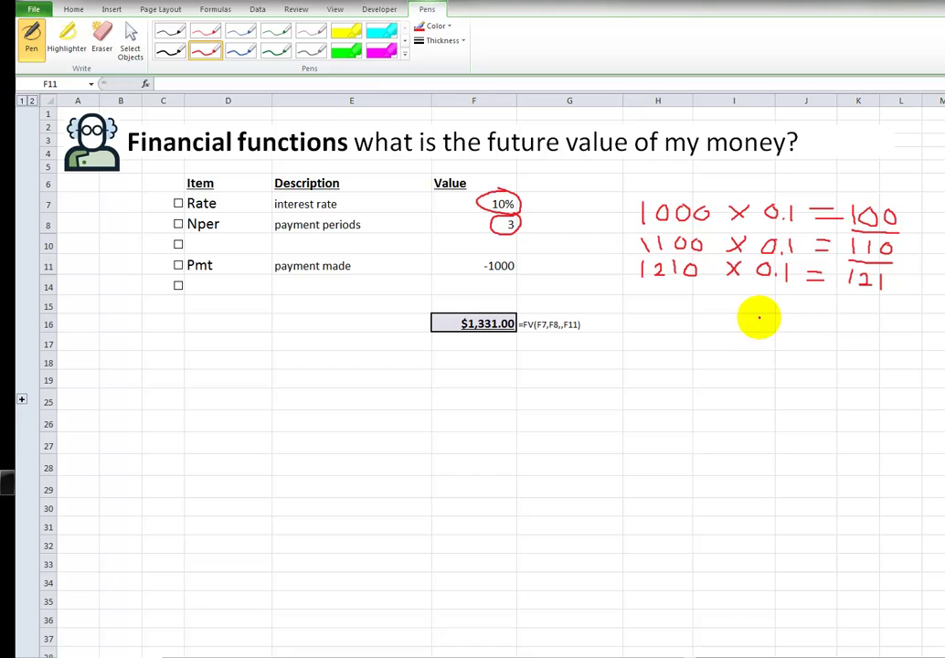
left_click_drag(843, 295, 896, 299)
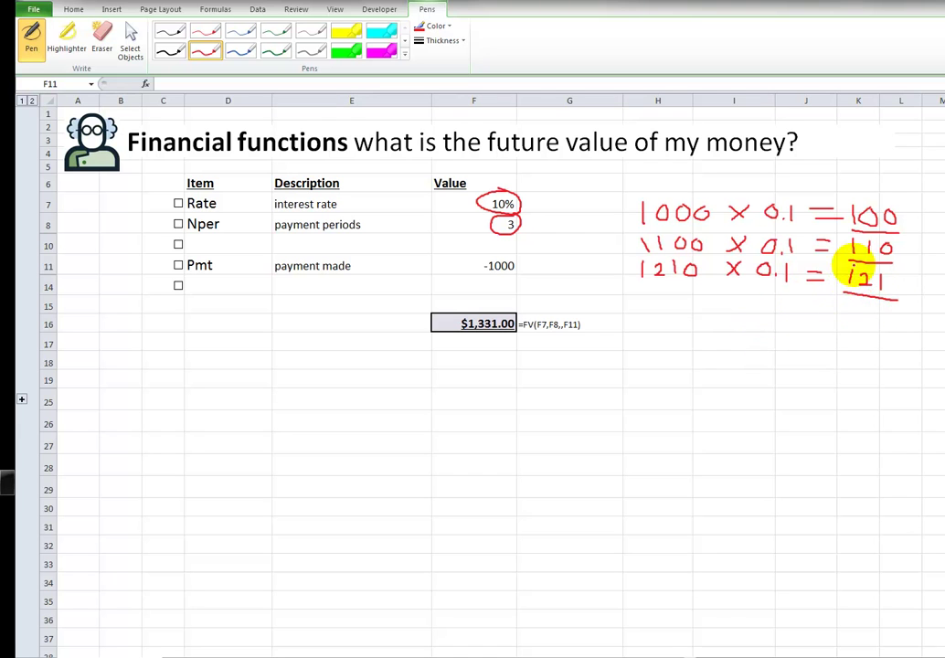
- Underline 1210 with a boxed 1331 written beneath it, and circle the future value in cell F16
left_click_drag(640, 288, 706, 288)
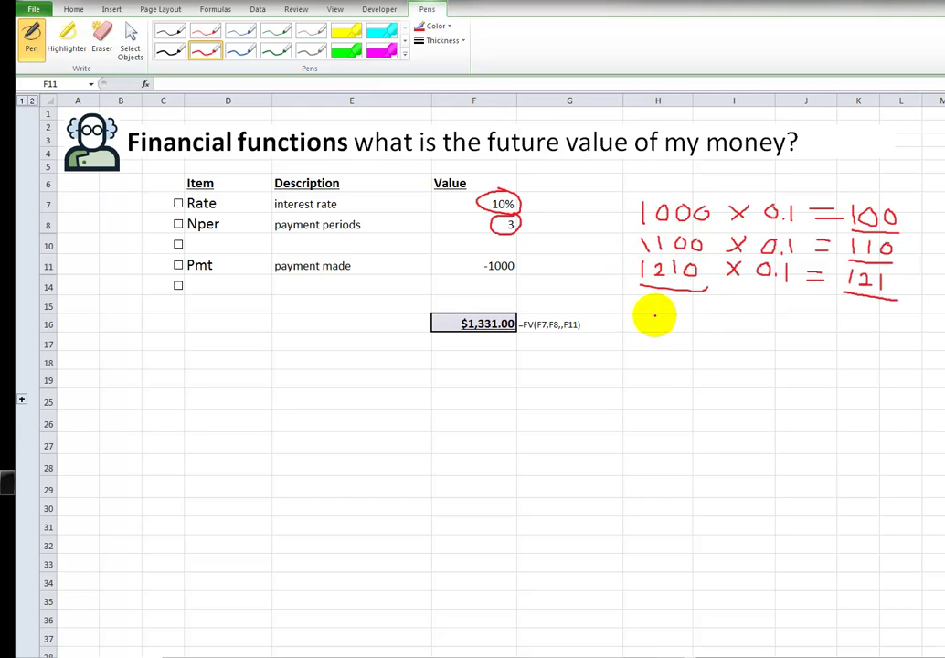
mouse_move(651, 313)
left_mouse_down()
mouse_move(652, 324)
mouse_move(671, 322)
mouse_move(666, 330)
mouse_move(697, 316)
mouse_move(690, 331)
mouse_move(698, 327)
mouse_move(643, 310)
mouse_move(722, 311)
mouse_move(719, 338)
mouse_move(645, 340)
left_mouse_up()
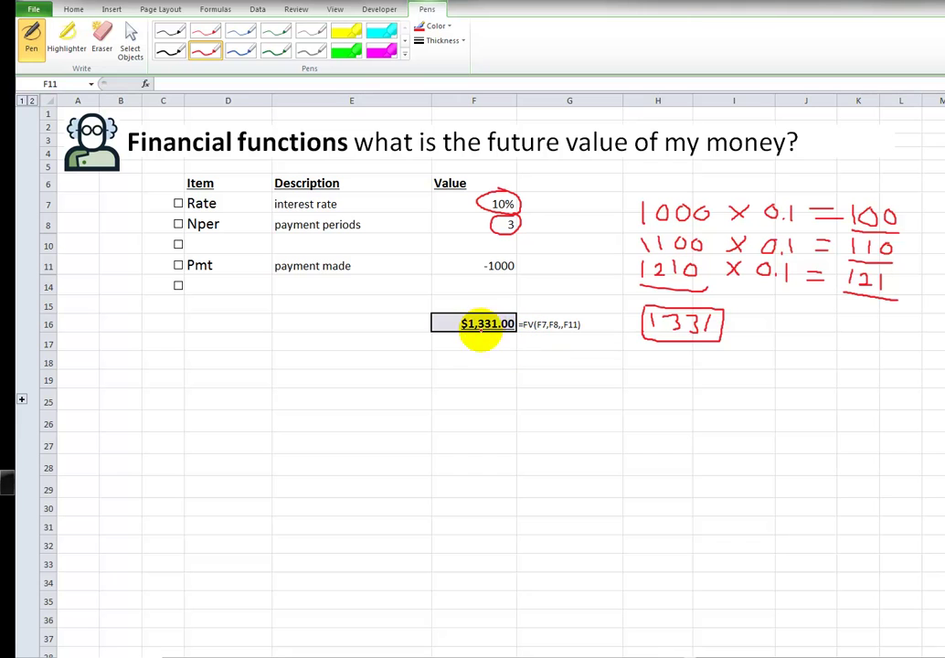
mouse_move(481, 302)
left_mouse_down()
mouse_move(456, 303)
mouse_move(493, 348)
mouse_move(513, 337)
mouse_move(517, 322)
mouse_move(481, 306)
left_mouse_up()
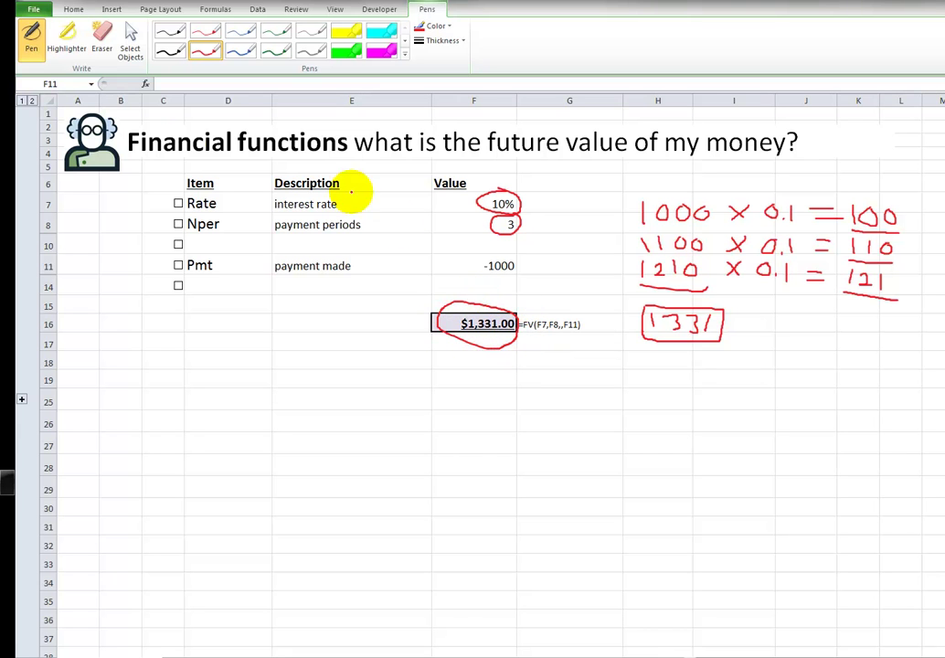
left_click(73, 9)
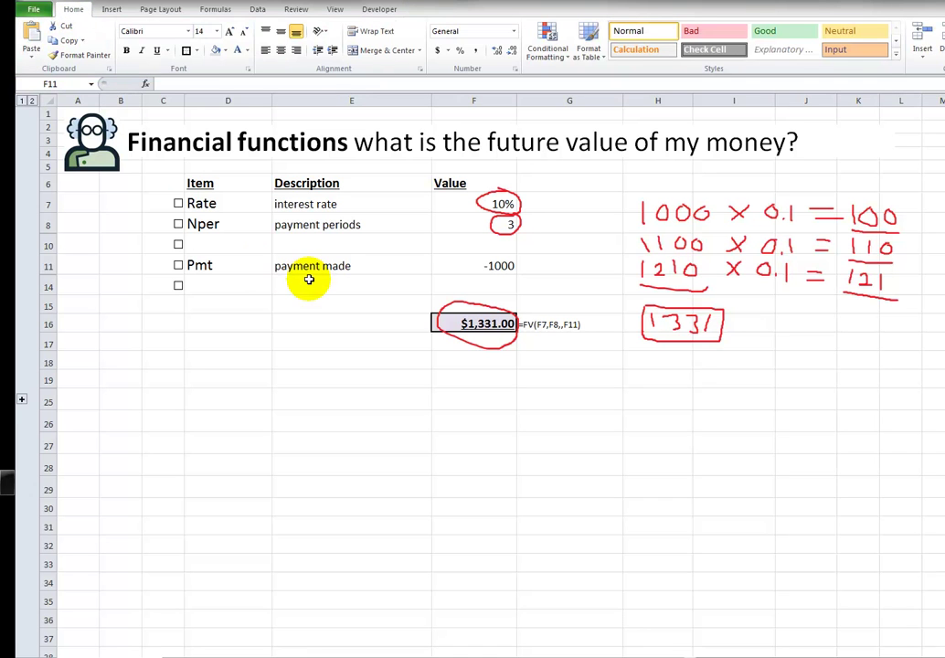
- Examine the FV function arguments of cell F16, including Pv and Type, and close them without changes
left_click(474, 323)
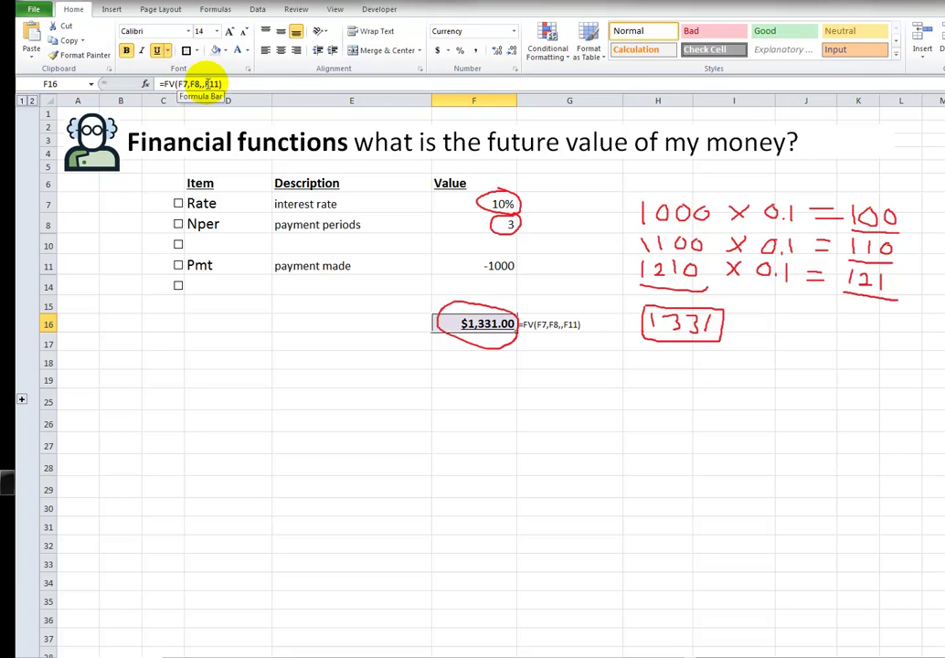
left_click(170, 83)
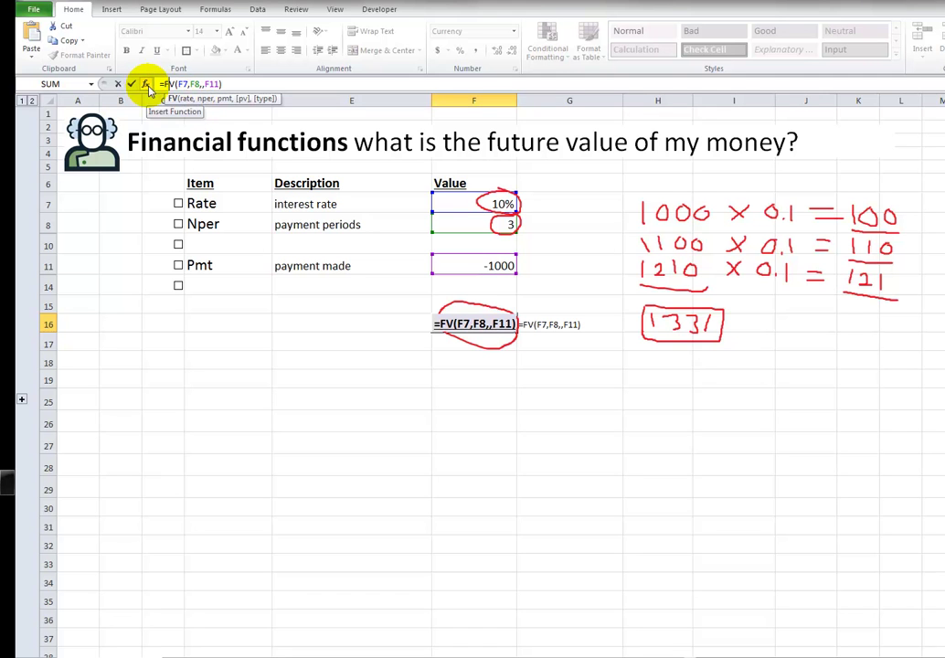
left_click(148, 89)
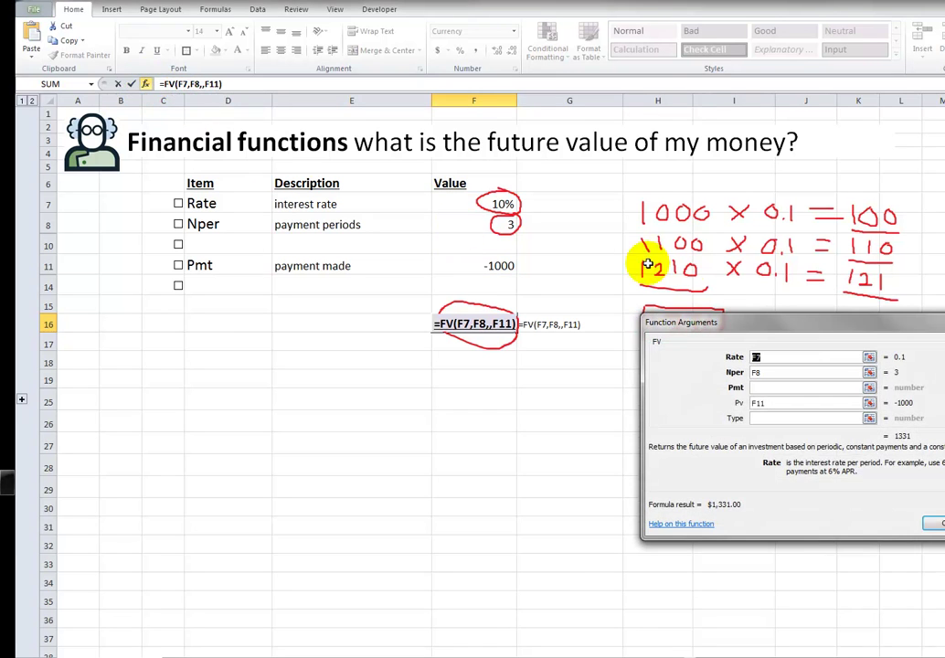
left_click_drag(738, 321, 350, 381)
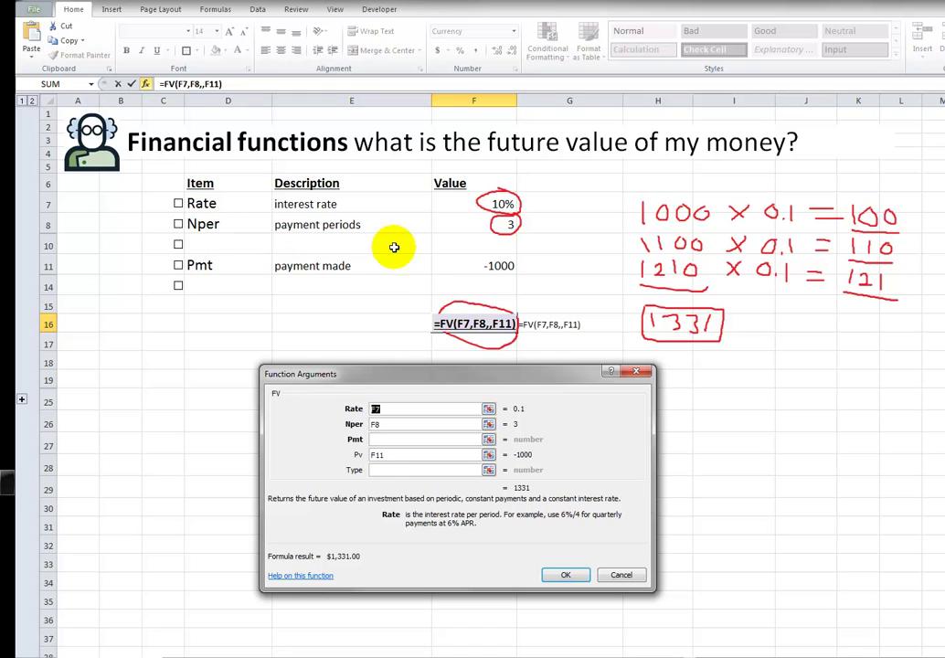
left_click(392, 454)
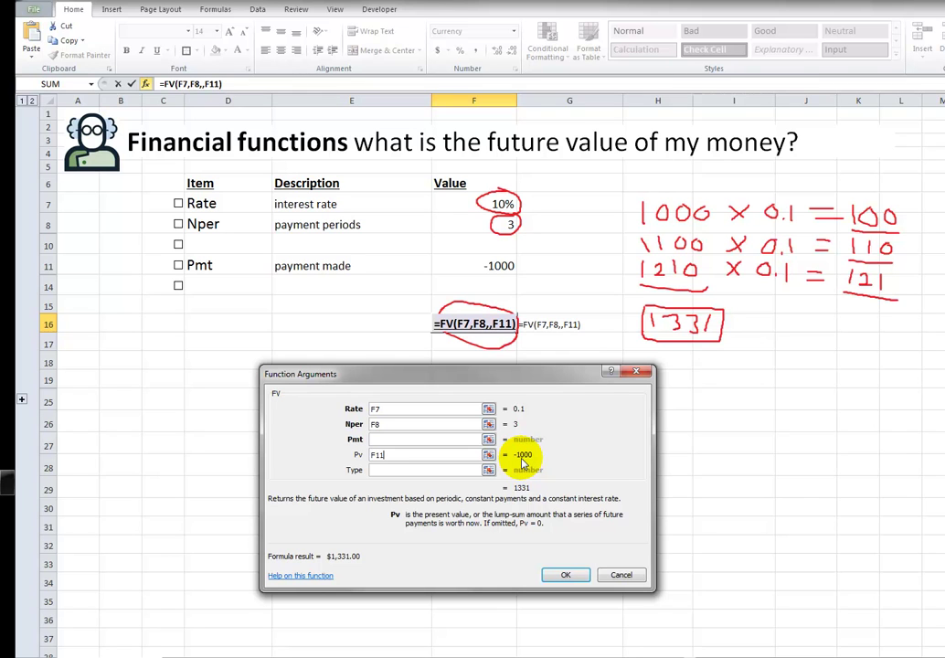
left_click(418, 472)
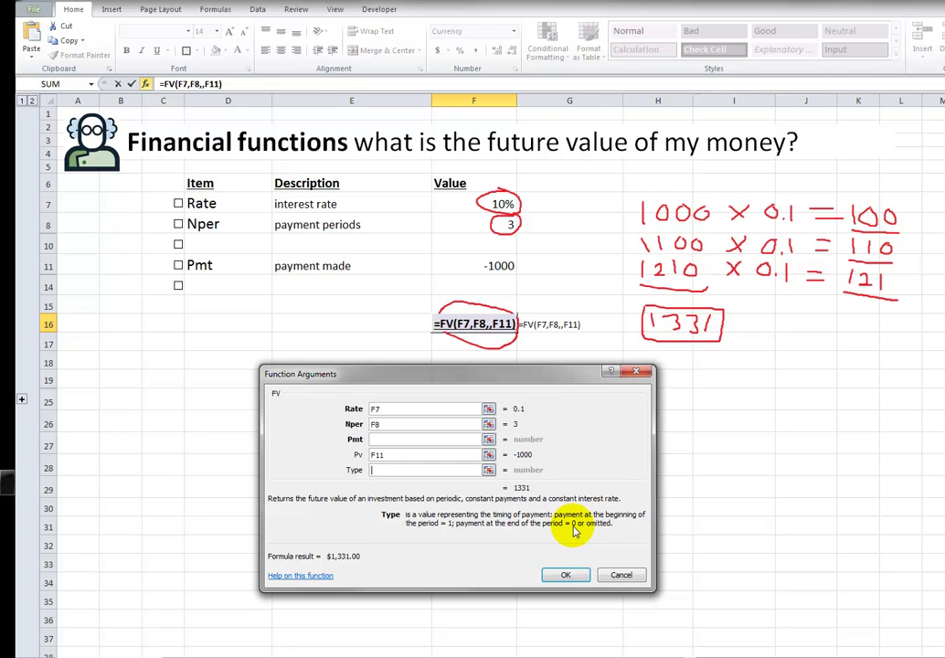
left_click(622, 576)
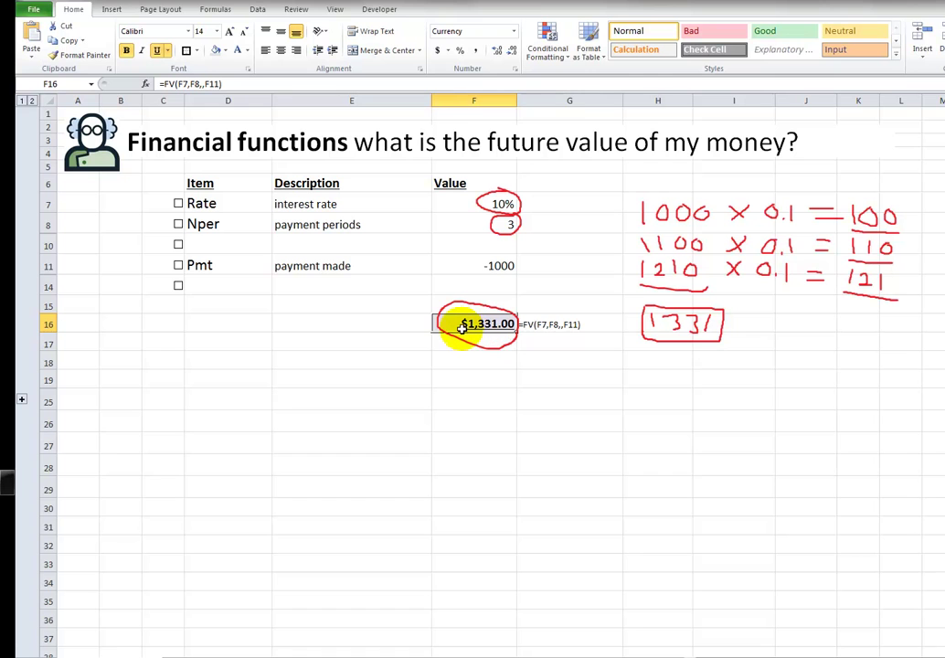
- Expand the grouped rows 20 to 24 and make the final amount in D24 bold and underlined
left_click(22, 402)
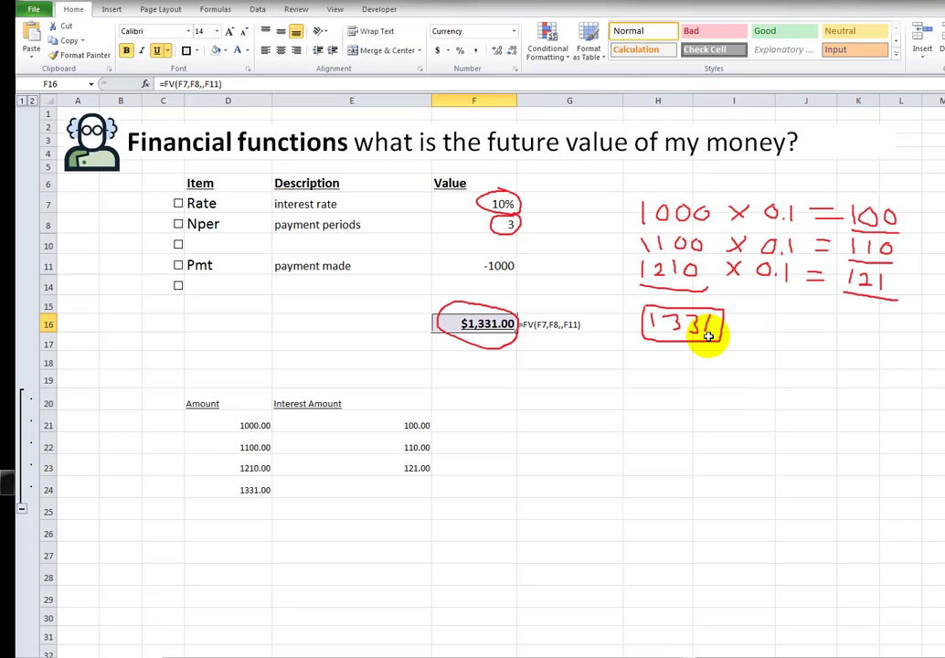
left_click(246, 490)
left_click(126, 50)
left_click(156, 50)
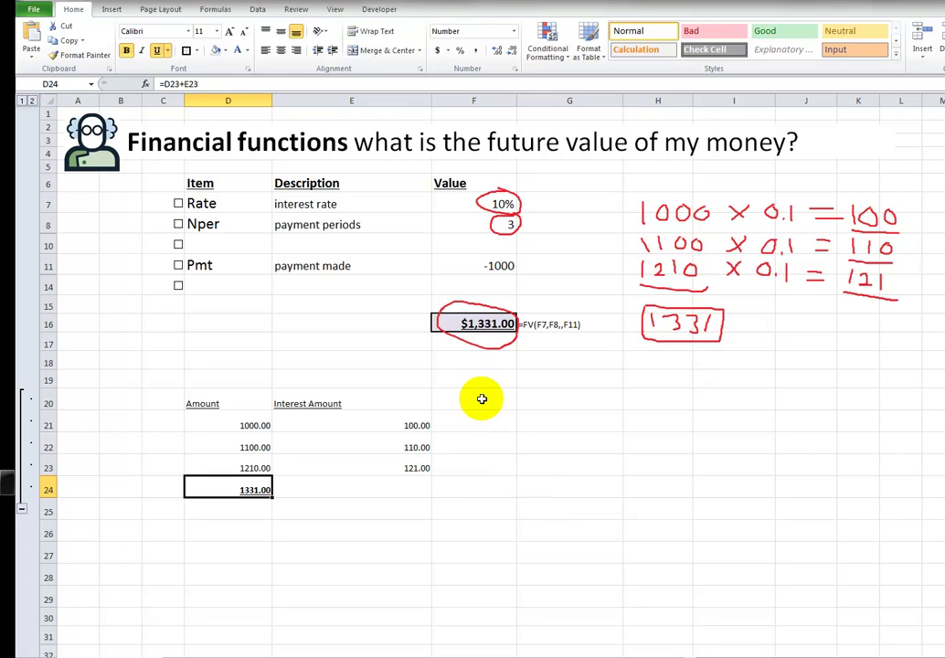
left_click(475, 246)
left_click(477, 324)
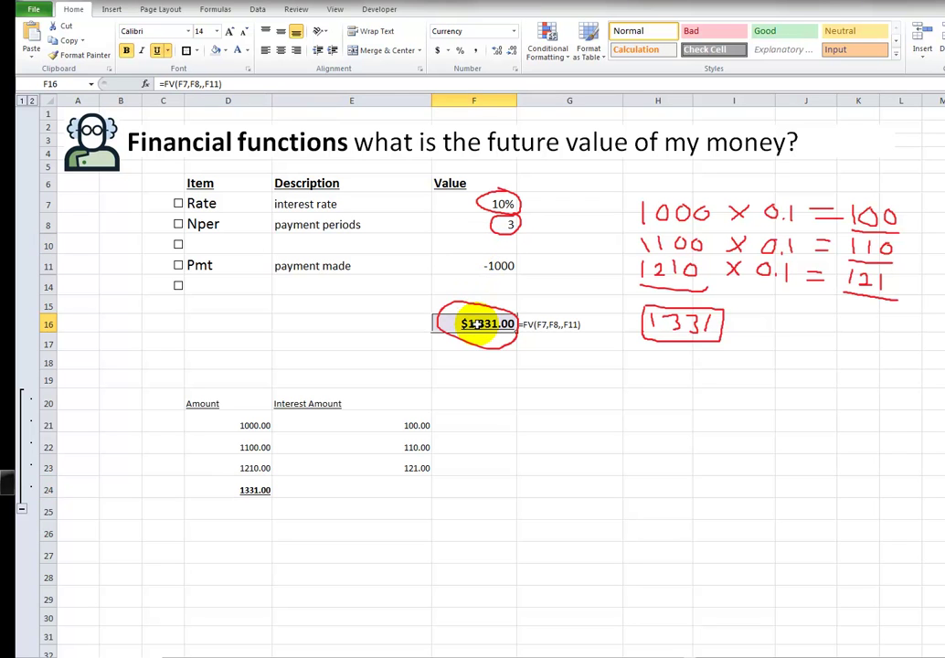